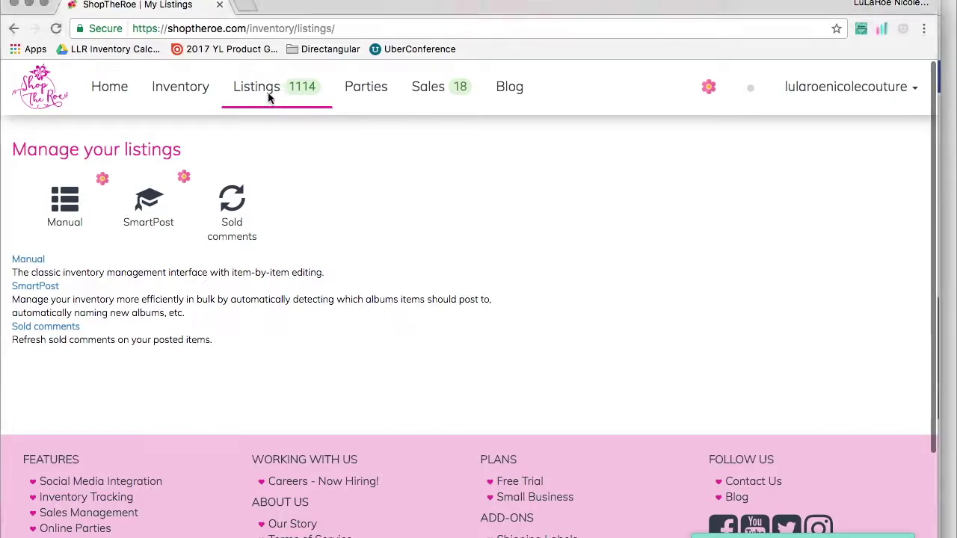
Step: Open the Listings page showing all 1114 listings grouped by style
{"action": "left_click", "coordinate": [71, 205]}
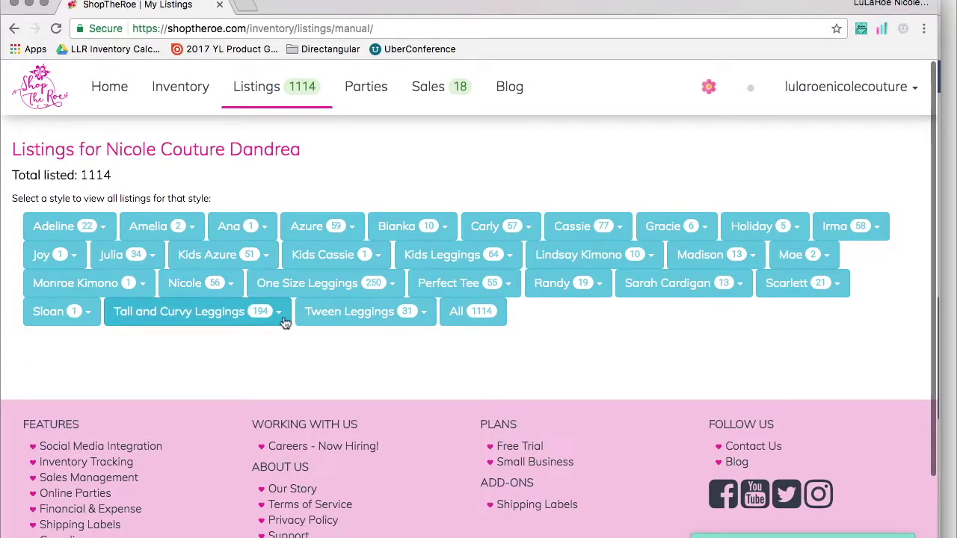
Step: Show the One Size Leggings OS Prints listings at 100 entries per page
{"action": "left_click", "coordinate": [319, 281]}
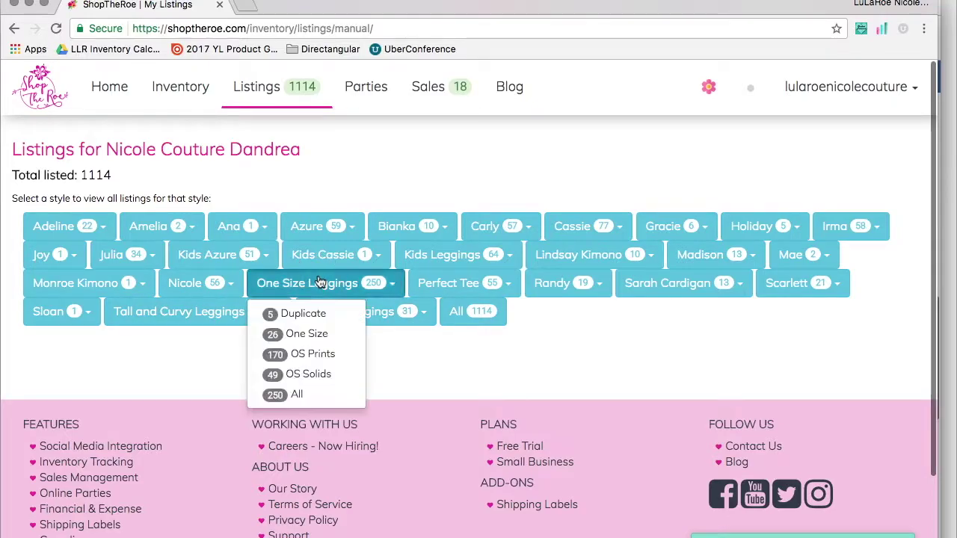
{"action": "left_click", "coordinate": [327, 360]}
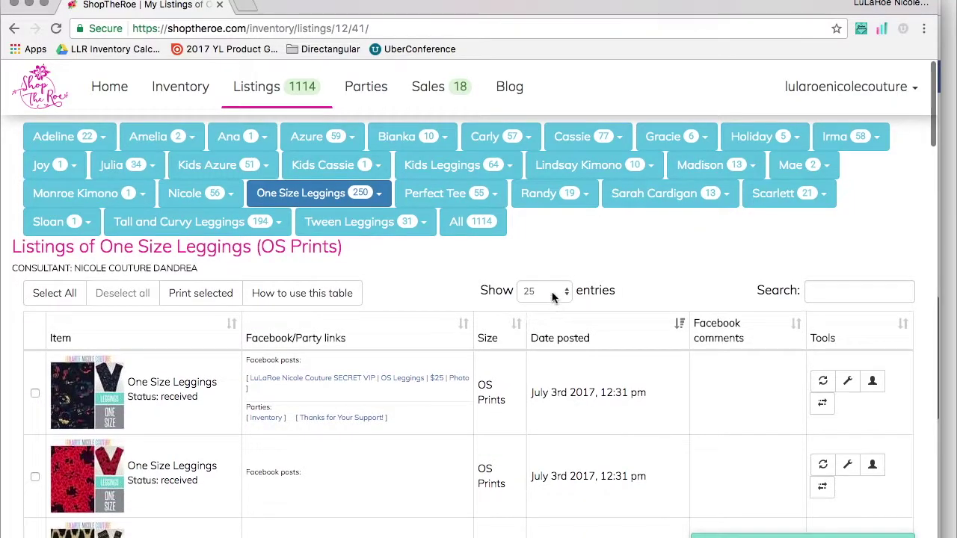
{"action": "left_click", "coordinate": [553, 296]}
{"action": "left_click", "coordinate": [553, 318]}
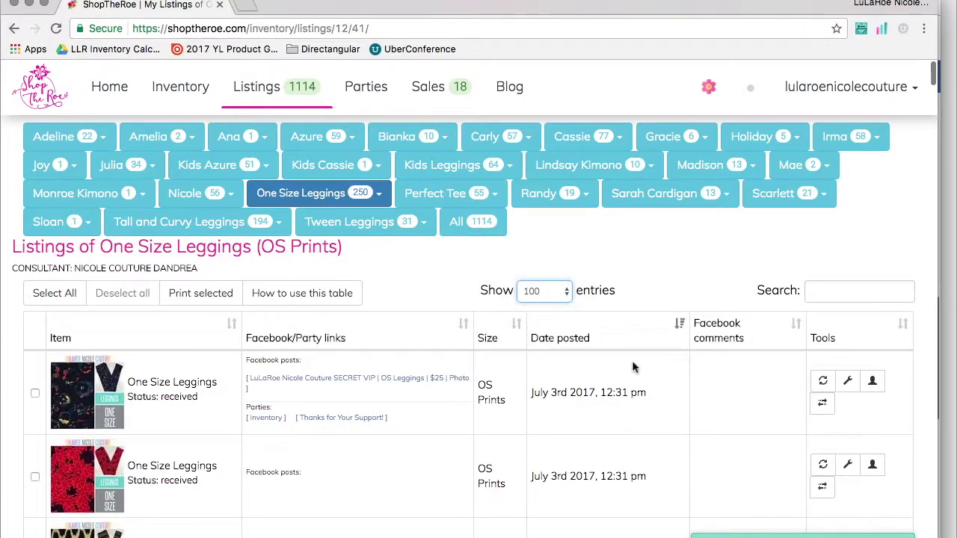
Step: Tick the checkbox of the first leggings listing in the table
{"action": "scroll", "coordinate": [628, 364], "scroll_direction": "down", "scroll_amount": 1}
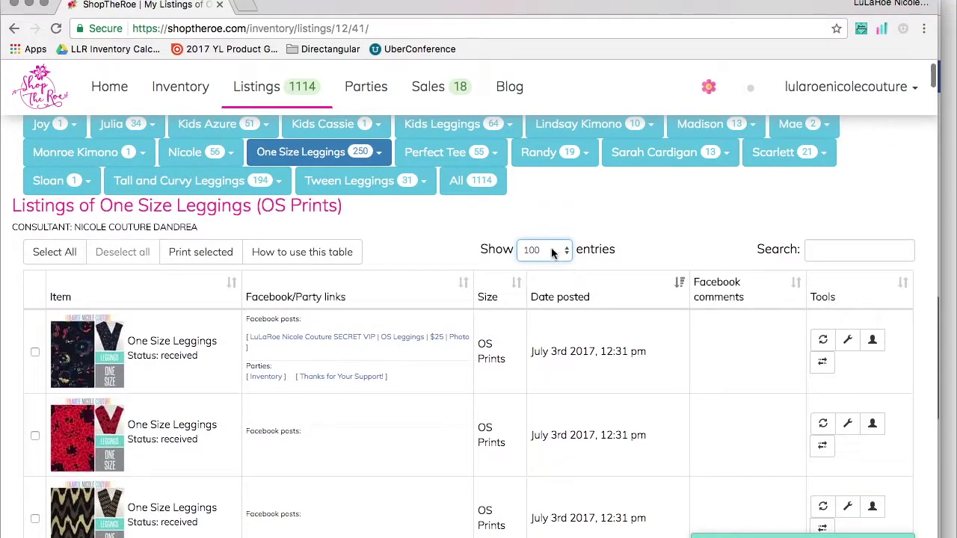
{"action": "scroll", "coordinate": [562, 382], "scroll_direction": "down", "scroll_amount": 15}
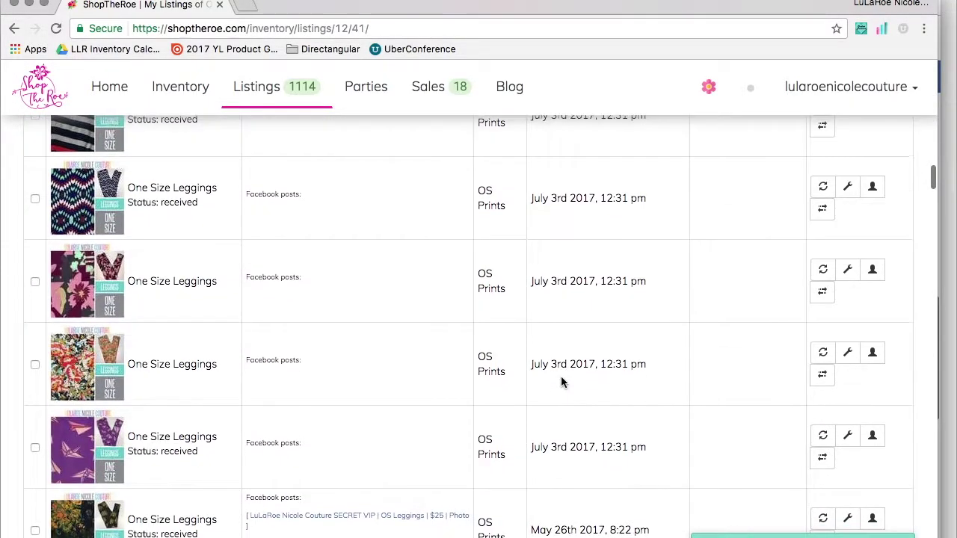
{"action": "scroll", "coordinate": [562, 382], "scroll_direction": "up", "scroll_amount": 20}
{"action": "scroll", "coordinate": [562, 382], "scroll_direction": "up", "scroll_amount": 2}
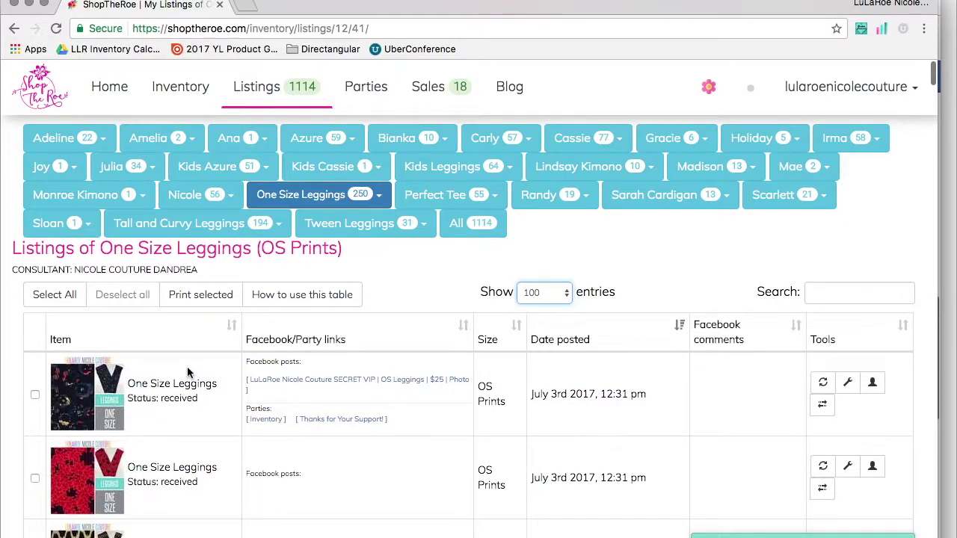
{"action": "left_click", "coordinate": [217, 424]}
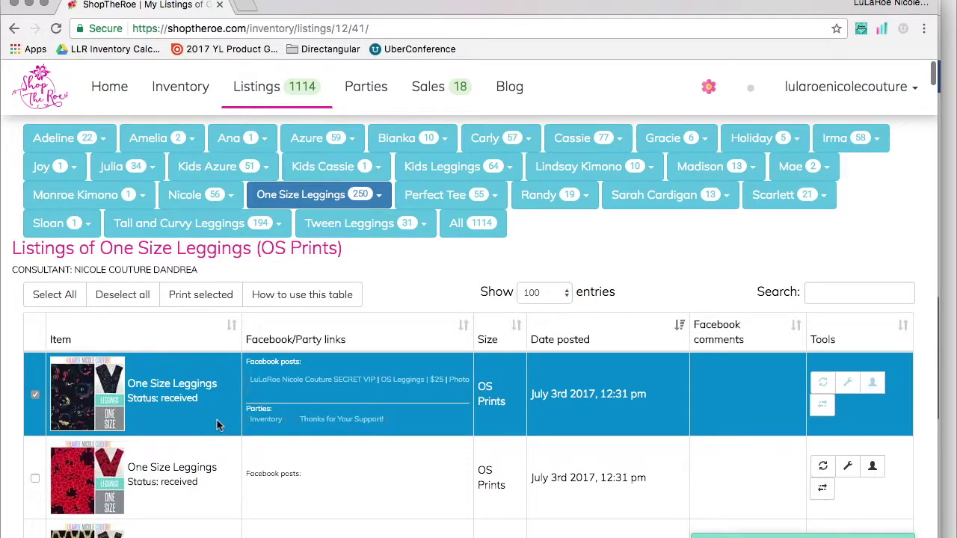
Step: Use Select All so the footer reads 100 rows selected out of 170
{"action": "scroll", "coordinate": [217, 420], "scroll_direction": "down", "scroll_amount": 1}
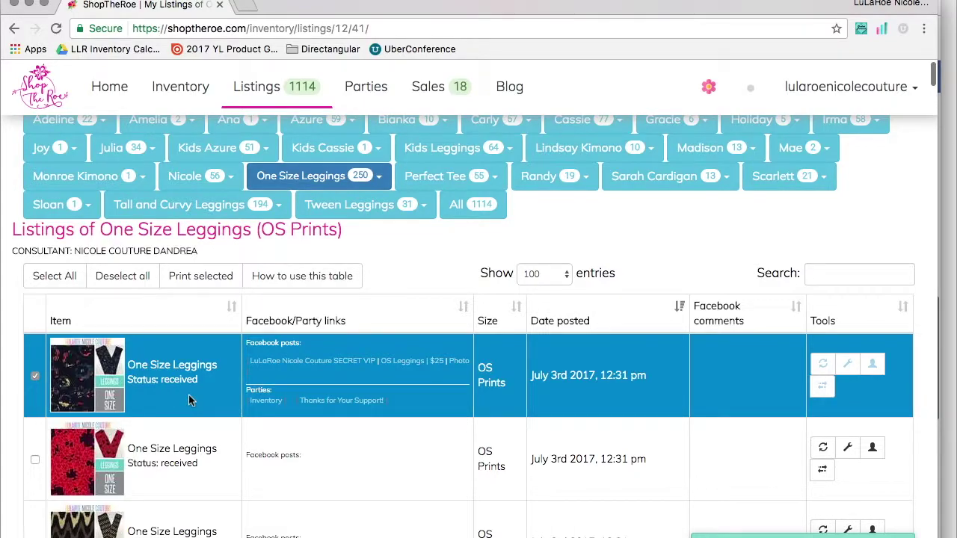
{"action": "scroll", "coordinate": [245, 453], "scroll_direction": "down", "scroll_amount": 10}
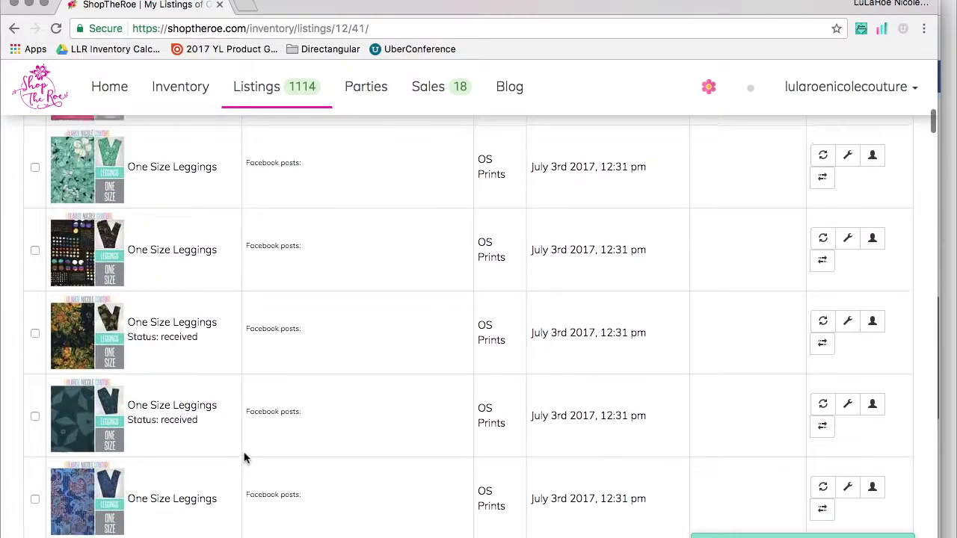
{"action": "scroll", "coordinate": [245, 458], "scroll_direction": "down", "scroll_amount": 20}
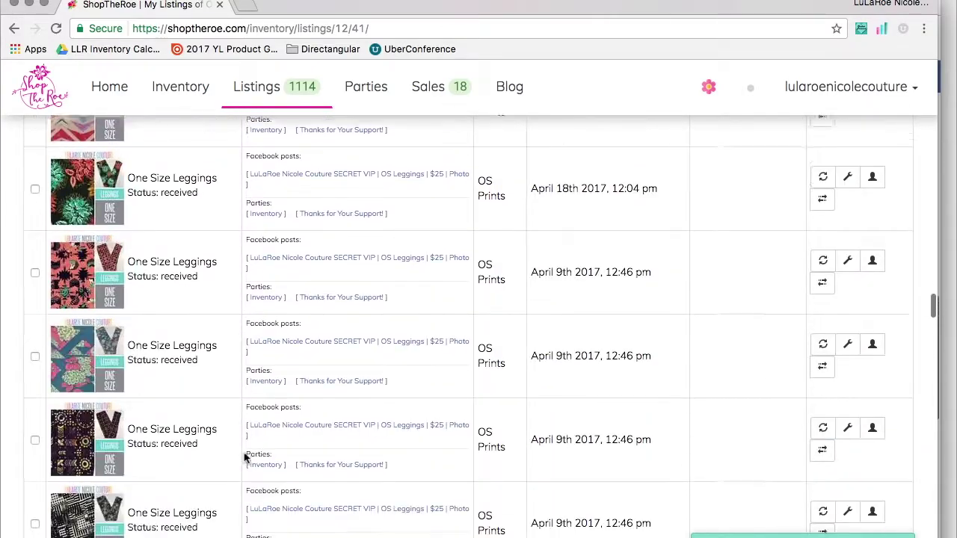
{"action": "scroll", "coordinate": [245, 457], "scroll_direction": "down", "scroll_amount": 20}
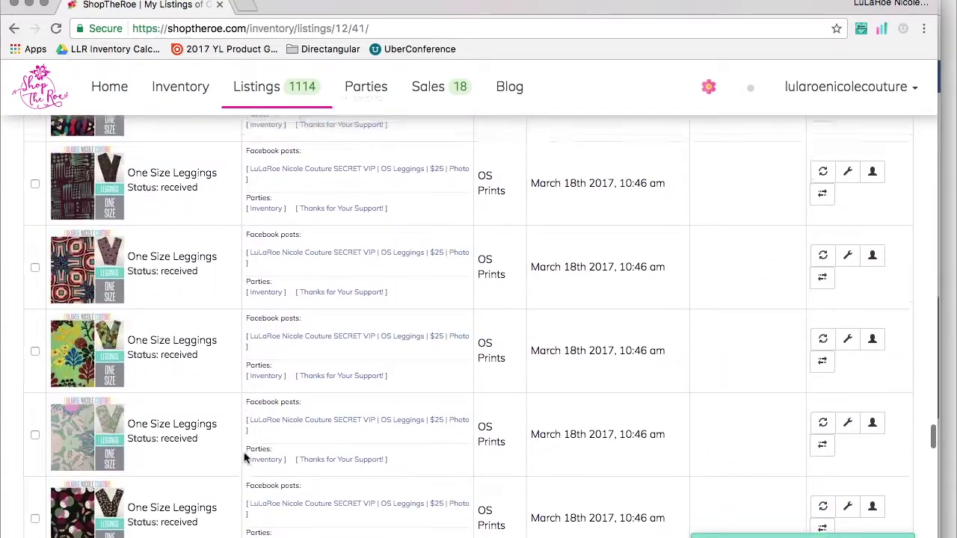
{"action": "scroll", "coordinate": [245, 458], "scroll_direction": "down", "scroll_amount": 15}
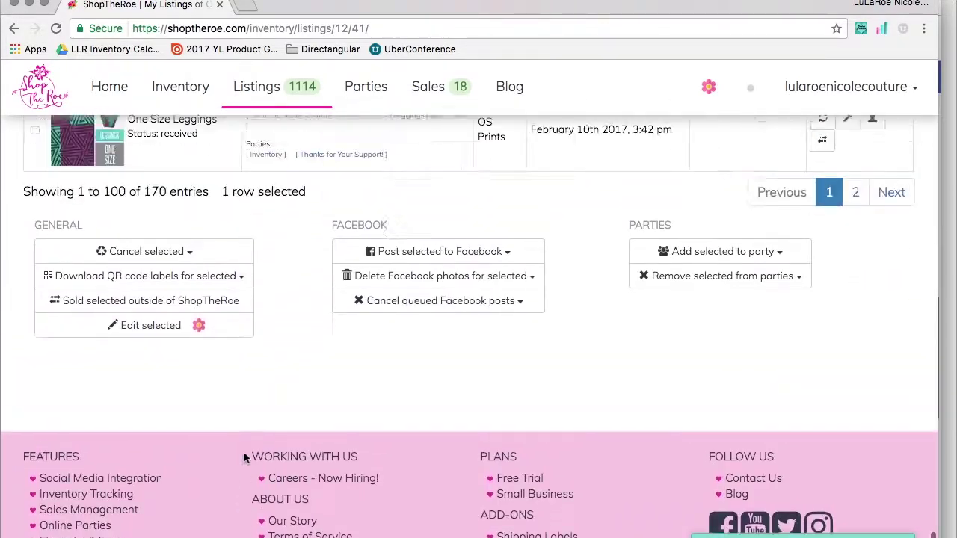
{"action": "scroll", "coordinate": [244, 459], "scroll_direction": "up", "scroll_amount": 3}
{"action": "scroll", "coordinate": [244, 459], "scroll_direction": "up", "scroll_amount": 1}
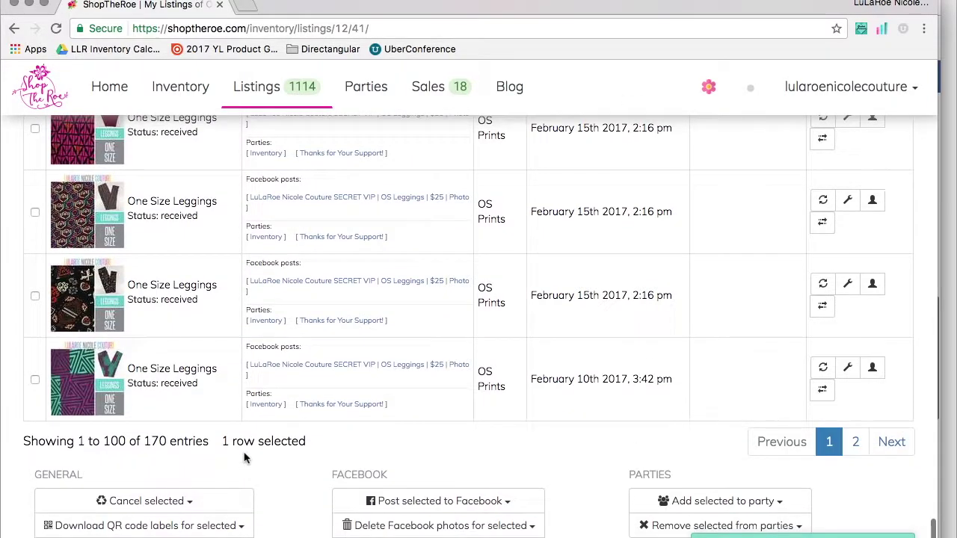
{"action": "left_click", "coordinate": [220, 409], "text": "shift"}
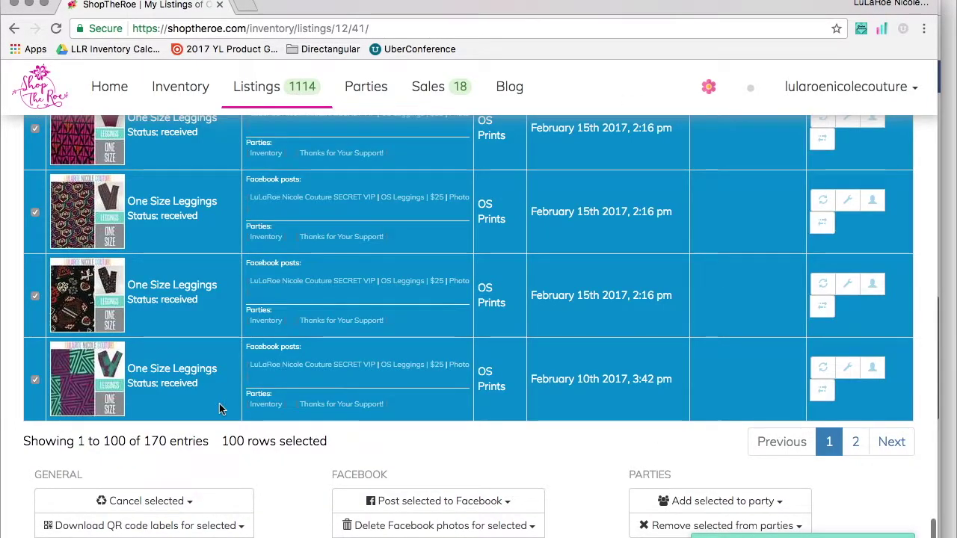
{"action": "scroll", "coordinate": [234, 306], "scroll_direction": "up", "scroll_amount": 20}
{"action": "scroll", "coordinate": [234, 306], "scroll_direction": "up", "scroll_amount": 20}
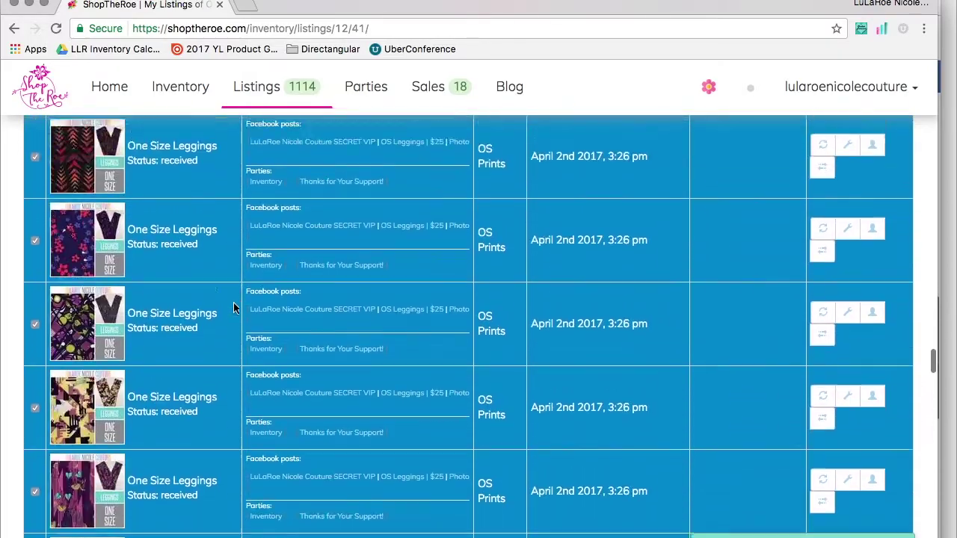
{"action": "scroll", "coordinate": [234, 306], "scroll_direction": "up", "scroll_amount": 20}
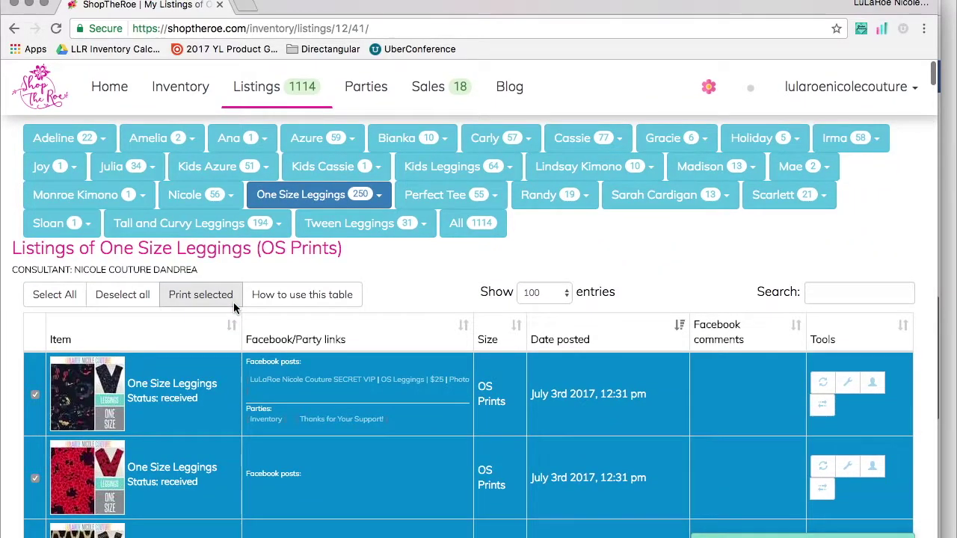
{"action": "scroll", "coordinate": [233, 307], "scroll_direction": "down", "scroll_amount": 20}
{"action": "scroll", "coordinate": [234, 308], "scroll_direction": "down", "scroll_amount": 20}
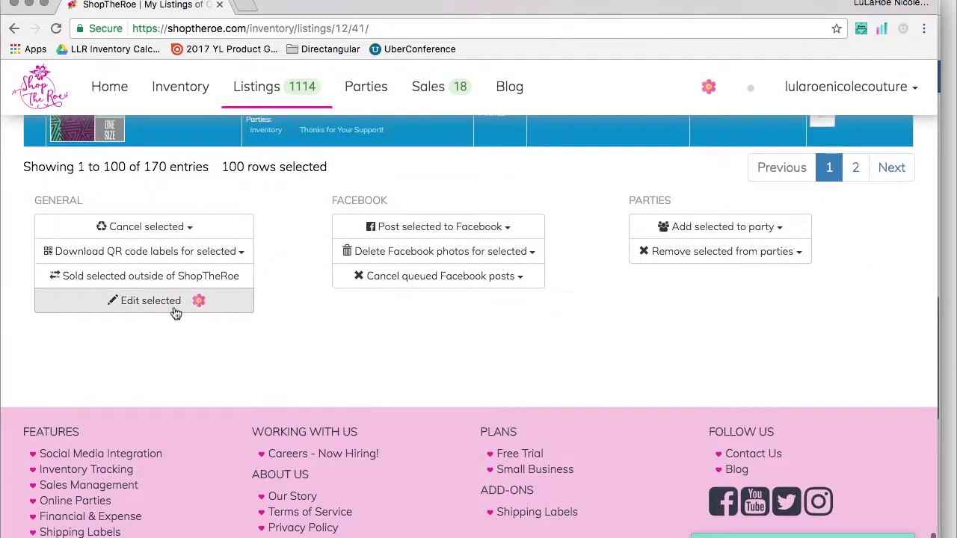
Step: Bulk edit the 100 selected listings and add a new attribute named List
{"action": "left_click", "coordinate": [159, 300]}
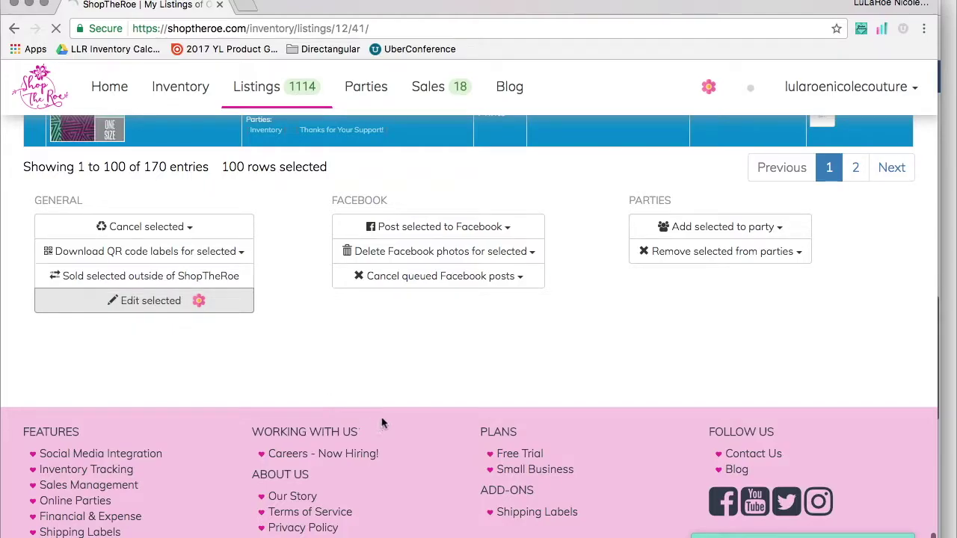
{"action": "scroll", "coordinate": [420, 387], "scroll_direction": "down", "scroll_amount": 15}
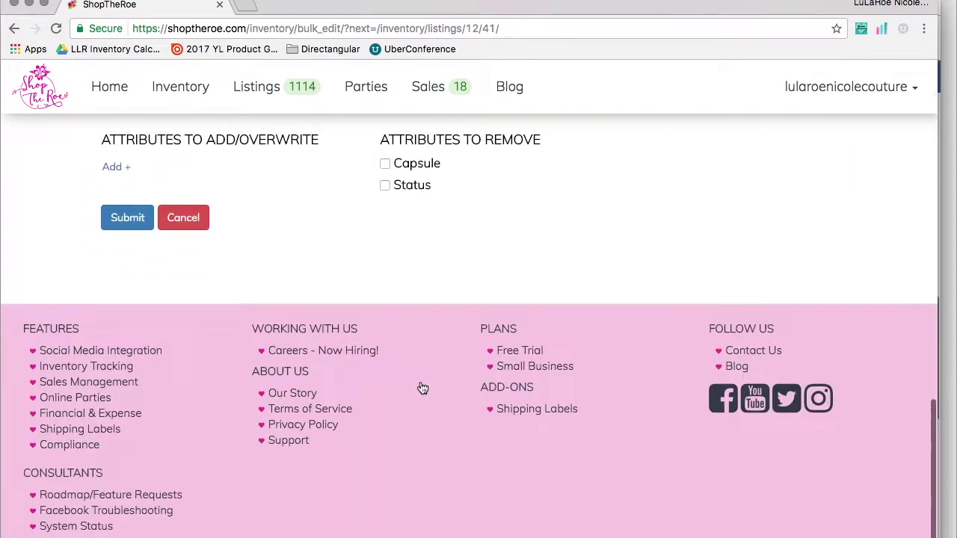
{"action": "scroll", "coordinate": [418, 378], "scroll_direction": "up", "scroll_amount": 2}
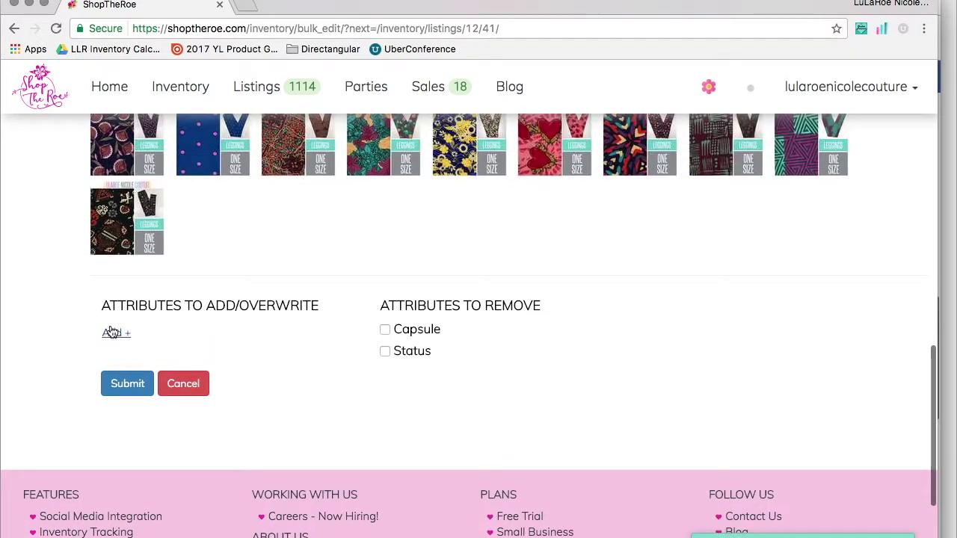
{"action": "left_click", "coordinate": [116, 333]}
{"action": "left_click", "coordinate": [124, 335]}
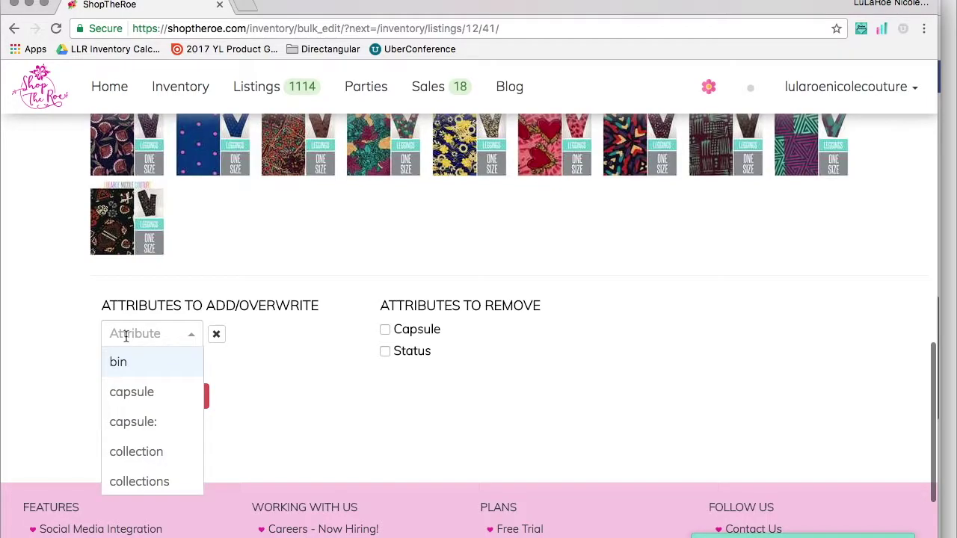
{"action": "type", "text": "List"}
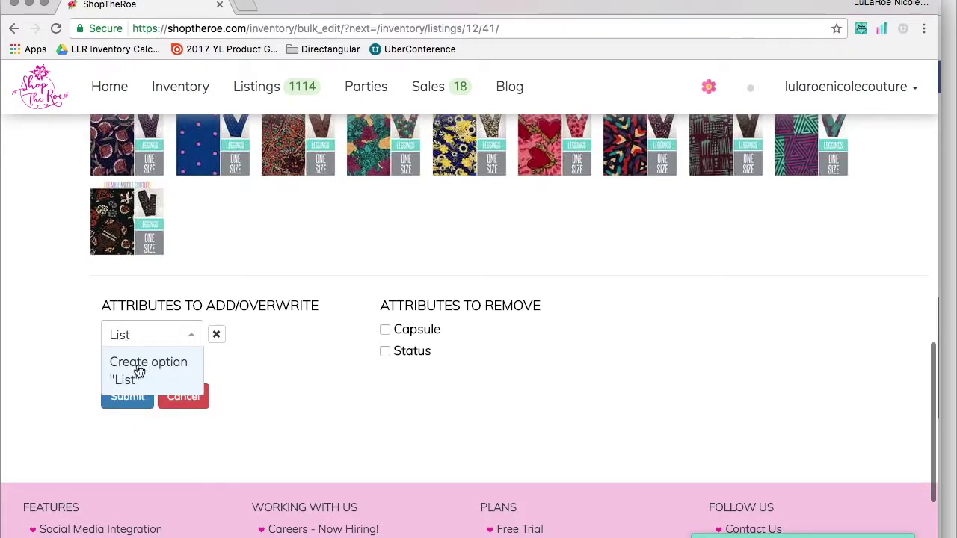
{"action": "left_click", "coordinate": [136, 372]}
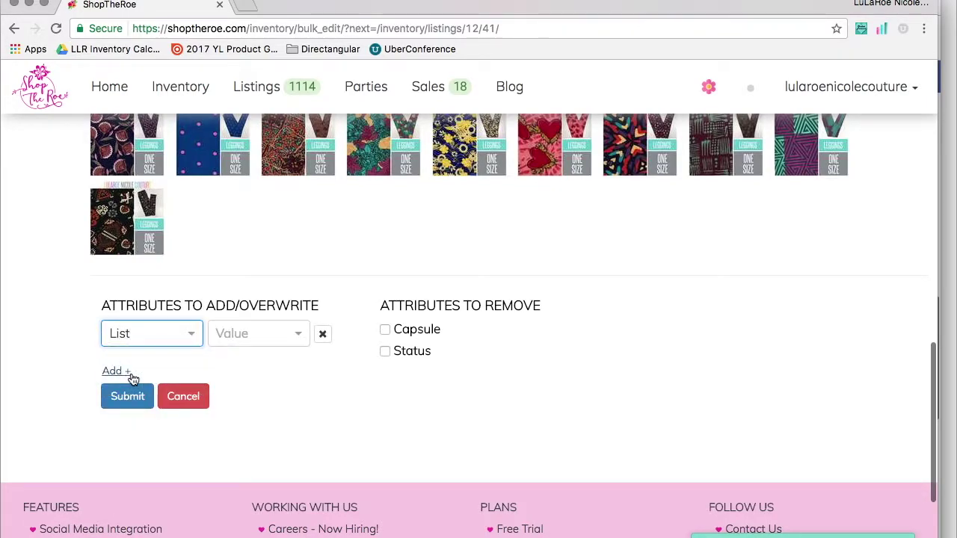
Step: Give the List attribute the value 100 and submit the bulk edit
{"action": "left_click", "coordinate": [249, 335]}
{"action": "type", "text": "100"}
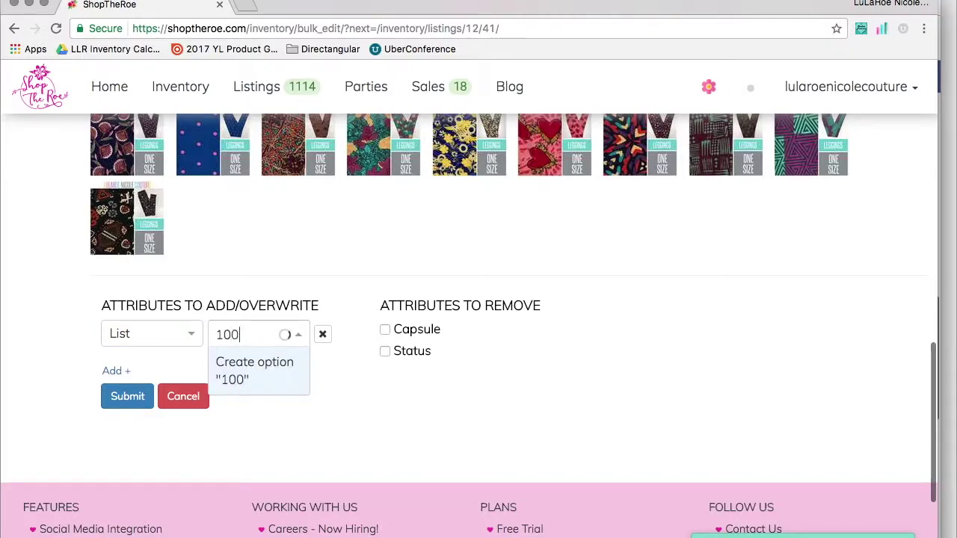
{"action": "left_click", "coordinate": [272, 388]}
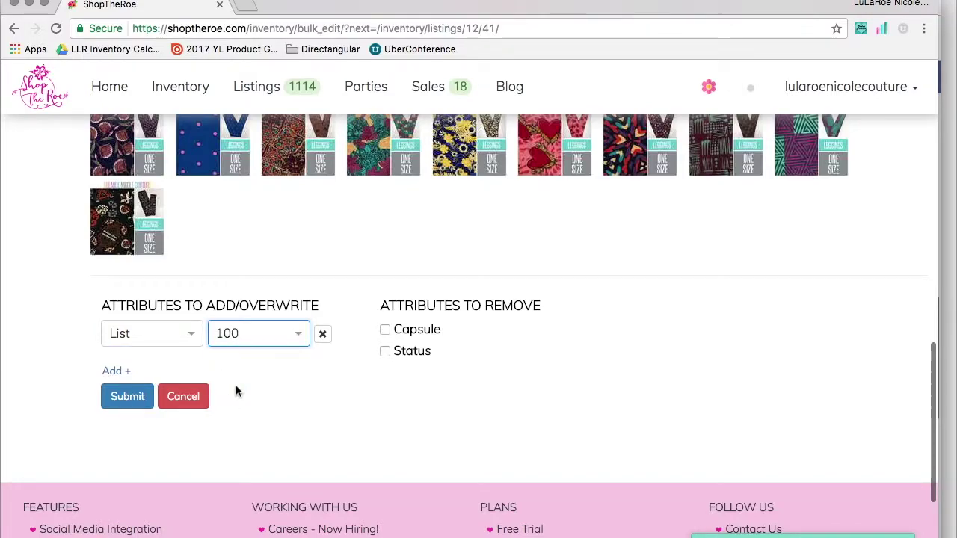
{"action": "left_click", "coordinate": [126, 401]}
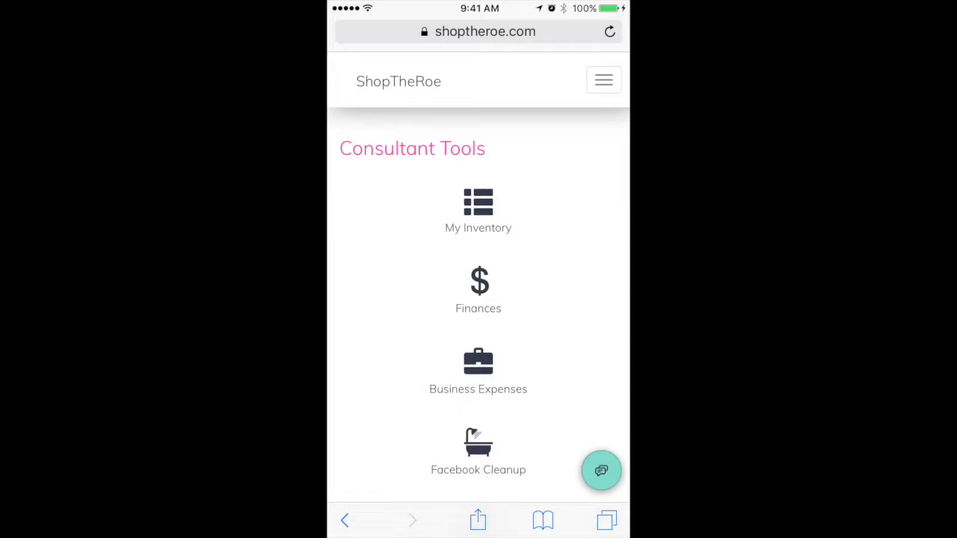
Step: On mobile, go to Listings > Manual to see the 1114 listings by style
{"action": "left_click", "coordinate": [604, 80]}
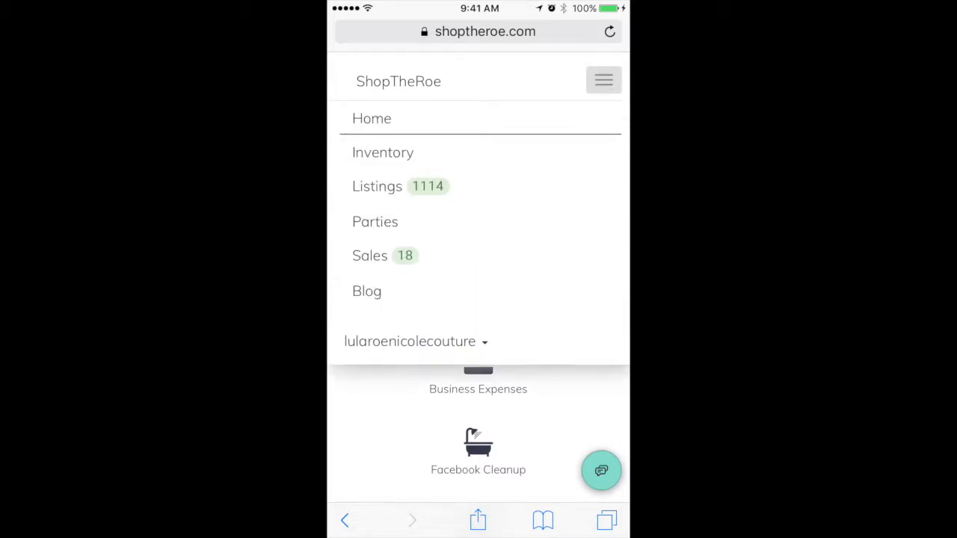
{"action": "left_click", "coordinate": [377, 186]}
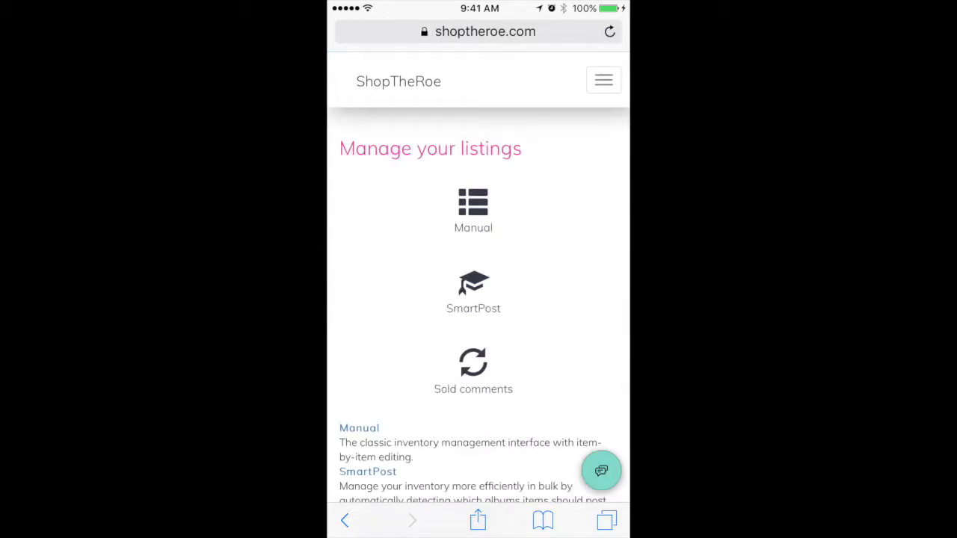
{"action": "left_click", "coordinate": [474, 211]}
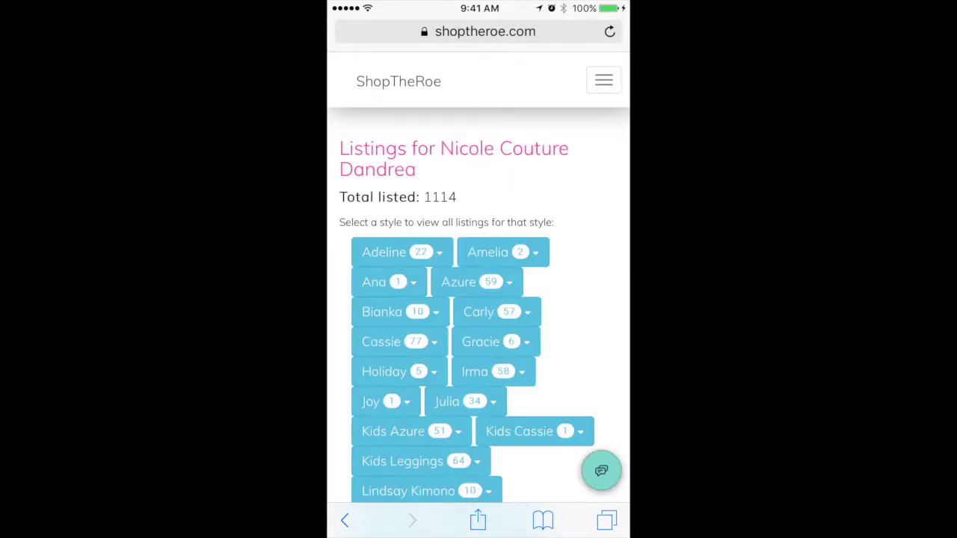
{"action": "scroll", "coordinate": [478, 299], "scroll_direction": "down", "scroll_amount": 5}
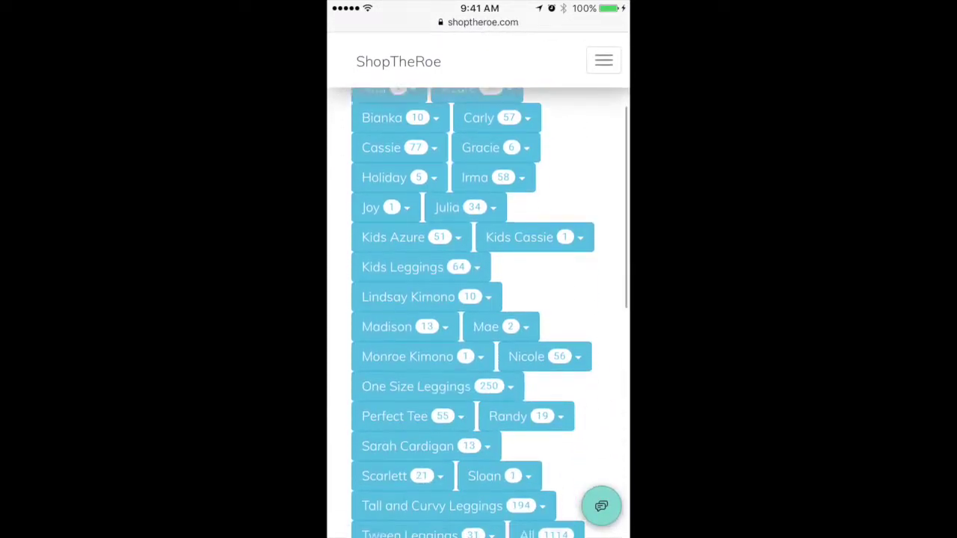
Step: Show the One Size Leggings listings table and scroll through its entries
{"action": "left_click", "coordinate": [438, 241]}
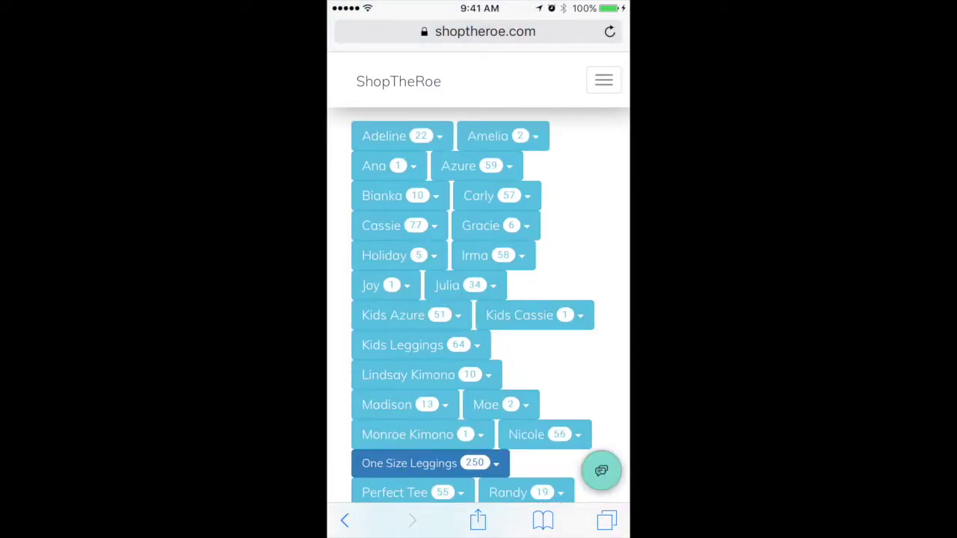
{"action": "scroll", "coordinate": [479, 299], "scroll_direction": "down", "scroll_amount": 10}
{"action": "scroll", "coordinate": [478, 300], "scroll_direction": "down", "scroll_amount": 10}
{"action": "scroll", "coordinate": [478, 299], "scroll_direction": "down", "scroll_amount": 10}
{"action": "scroll", "coordinate": [479, 299], "scroll_direction": "down", "scroll_amount": 10}
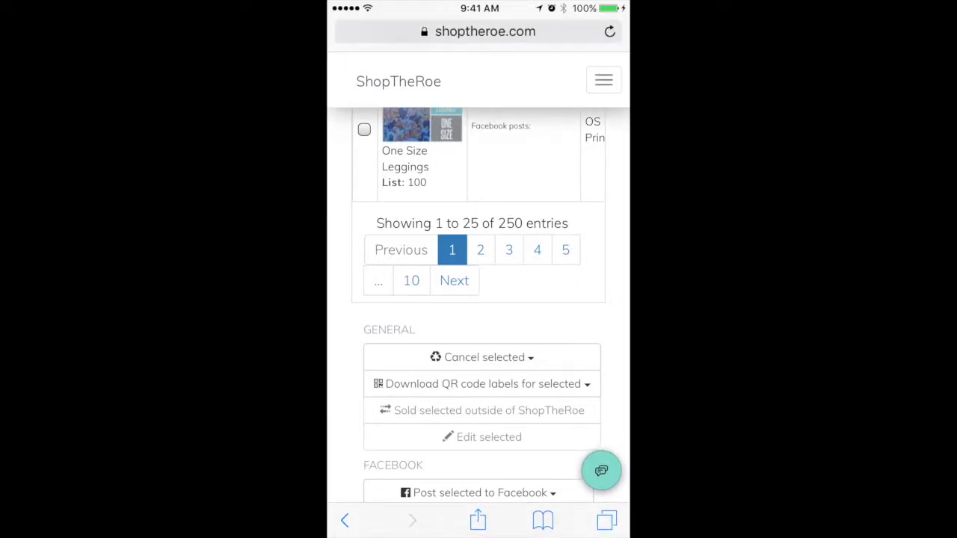
{"action": "scroll", "coordinate": [478, 299], "scroll_direction": "up", "scroll_amount": 15}
{"action": "scroll", "coordinate": [479, 299], "scroll_direction": "down", "scroll_amount": 6}
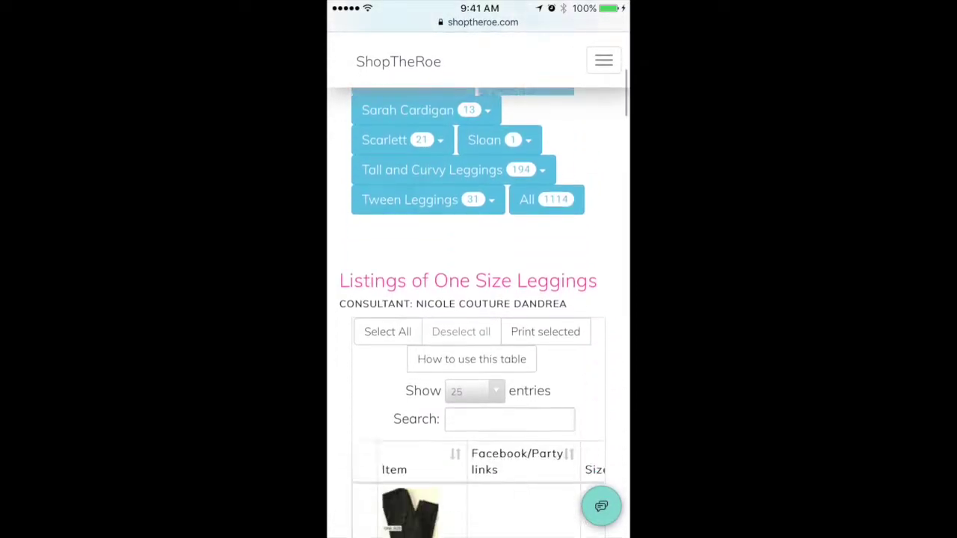
Step: Search the leggings table for 'List: 100', narrowing it to 100 entries
{"action": "left_click", "coordinate": [509, 385]}
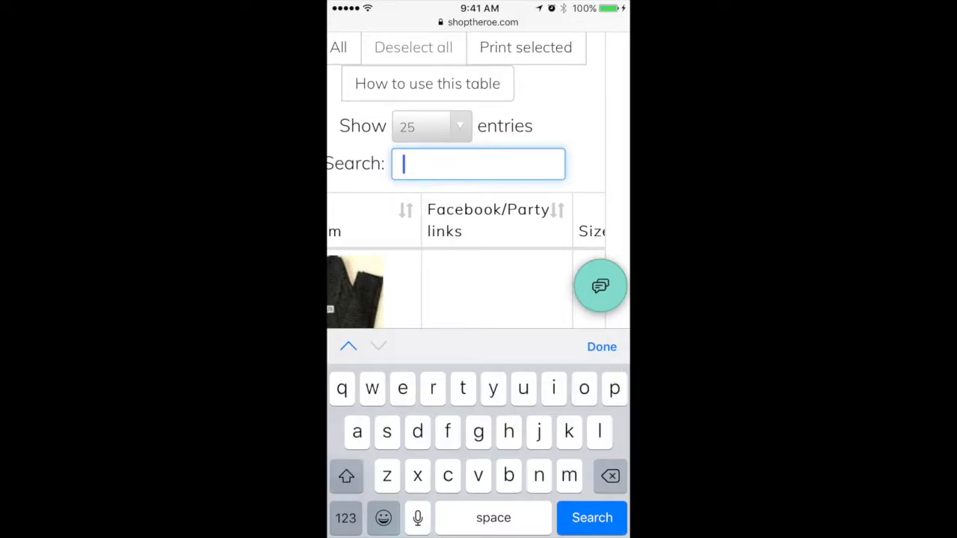
{"action": "type", "text": "List"}
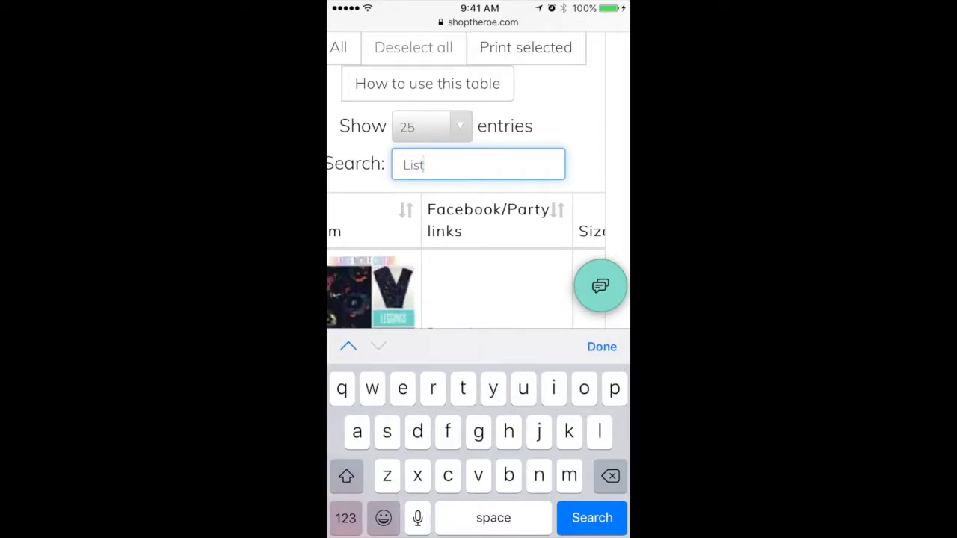
{"action": "left_click", "coordinate": [346, 518]}
{"action": "type", "text": ":"}
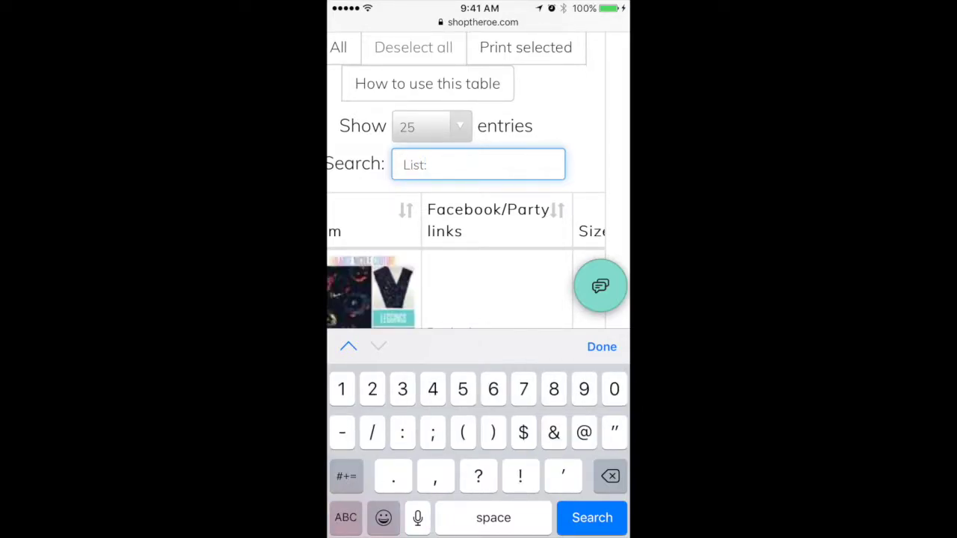
{"action": "left_click", "coordinate": [346, 518]}
{"action": "type", "text": "100"}
{"action": "scroll", "coordinate": [479, 180], "scroll_direction": "down", "scroll_amount": 5}
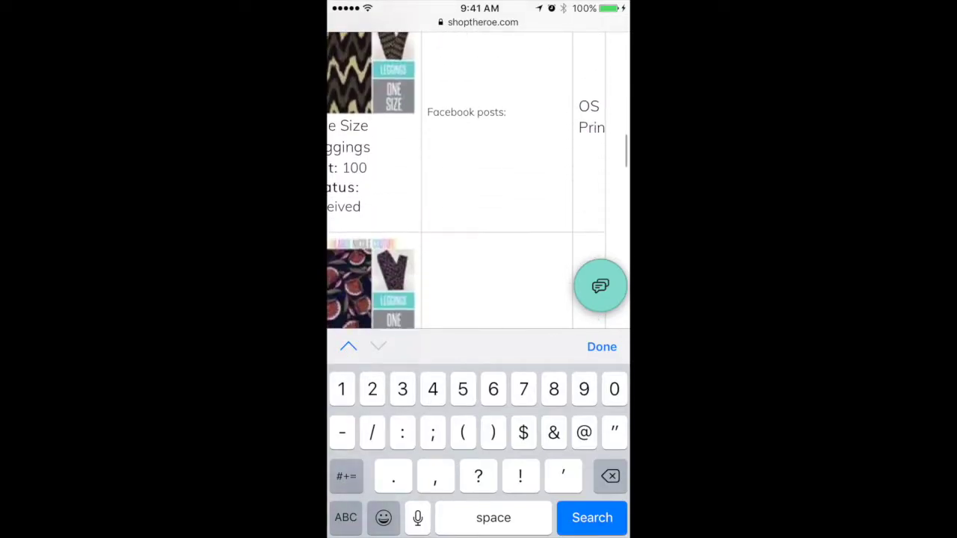
{"action": "scroll", "coordinate": [478, 179], "scroll_direction": "down", "scroll_amount": 5}
{"action": "scroll", "coordinate": [479, 179], "scroll_direction": "down", "scroll_amount": 10}
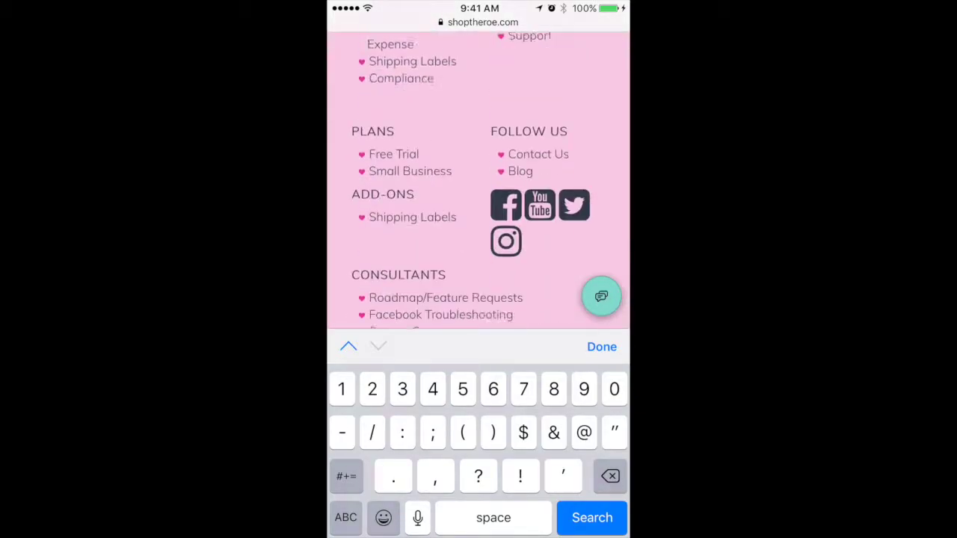
{"action": "scroll", "coordinate": [479, 179], "scroll_direction": "up", "scroll_amount": 10}
{"action": "scroll", "coordinate": [478, 217], "scroll_direction": "up", "scroll_amount": 3}
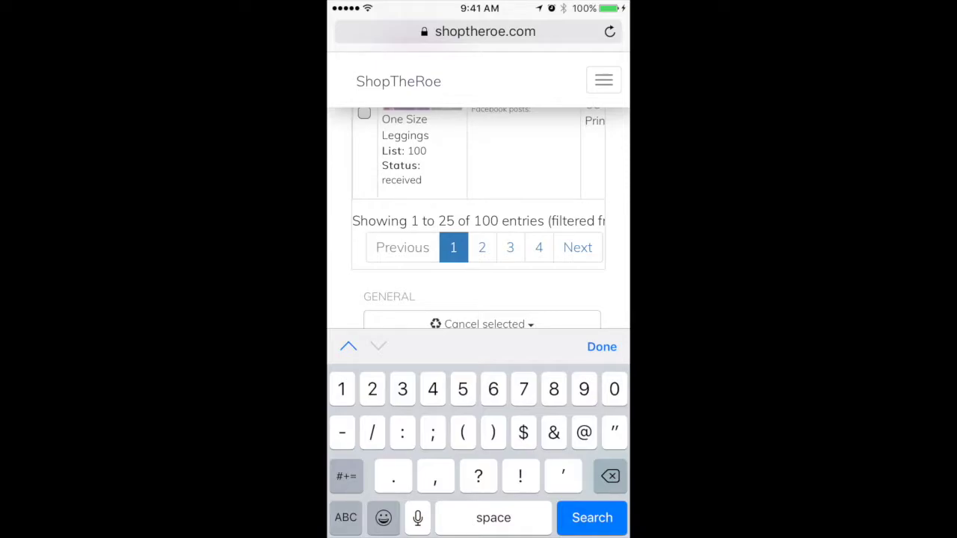
{"action": "scroll", "coordinate": [479, 217], "scroll_direction": "up", "scroll_amount": 15}
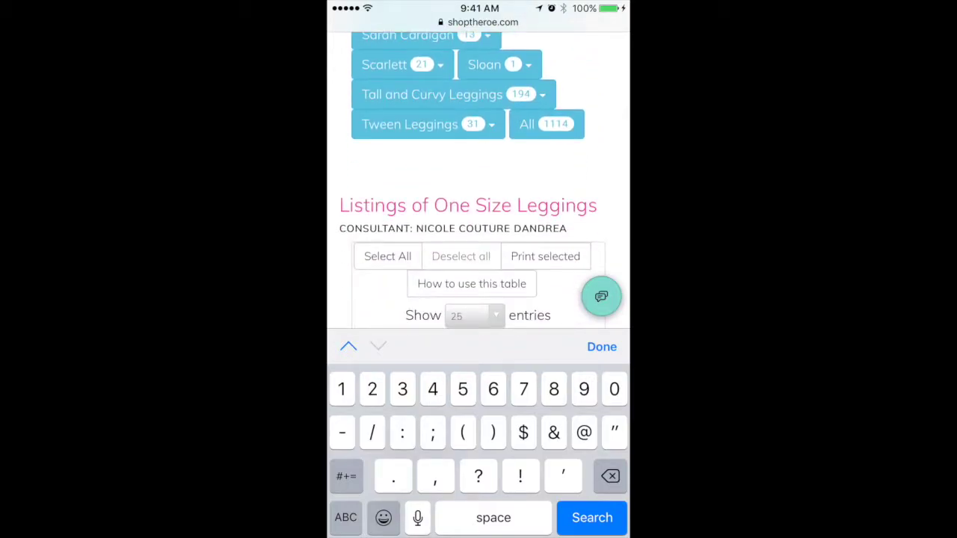
Step: Select all filtered List: 100 listings and bring up Post selected to Facebook
{"action": "left_click", "coordinate": [387, 256]}
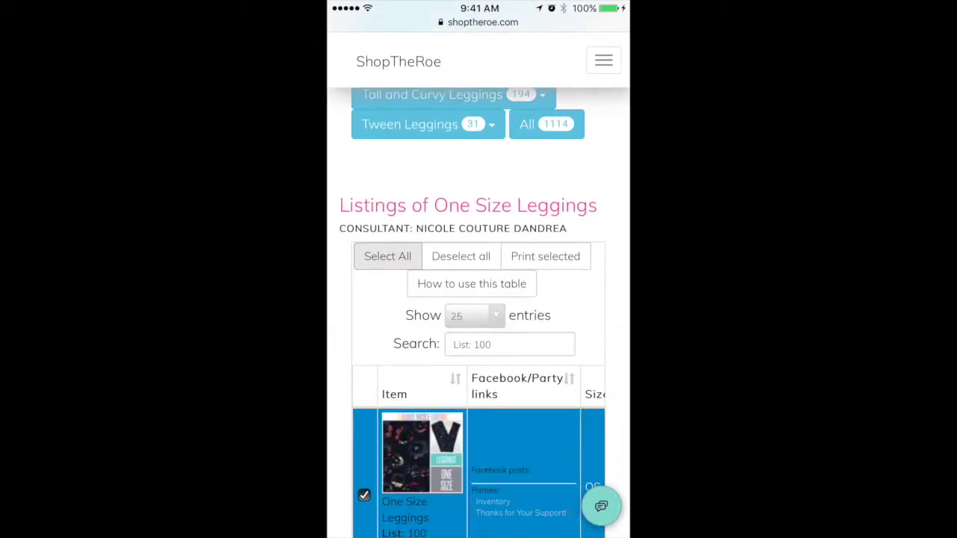
{"action": "scroll", "coordinate": [478, 314], "scroll_direction": "down", "scroll_amount": 15}
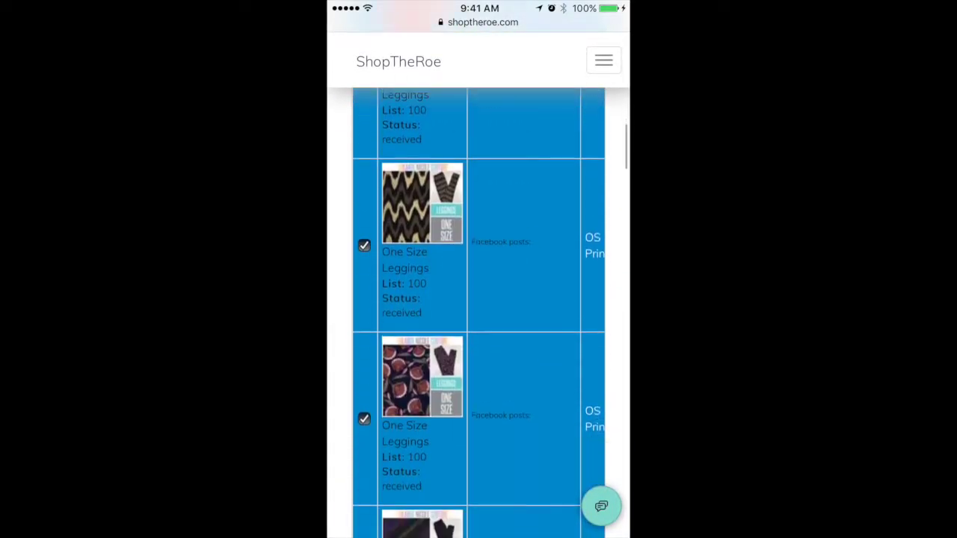
{"action": "scroll", "coordinate": [479, 314], "scroll_direction": "down", "scroll_amount": 15}
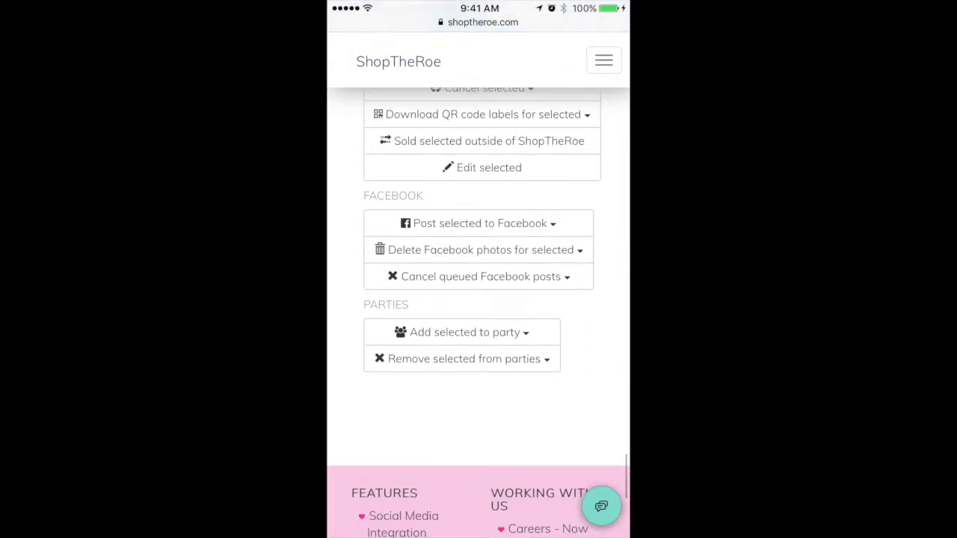
{"action": "left_click", "coordinate": [479, 222]}
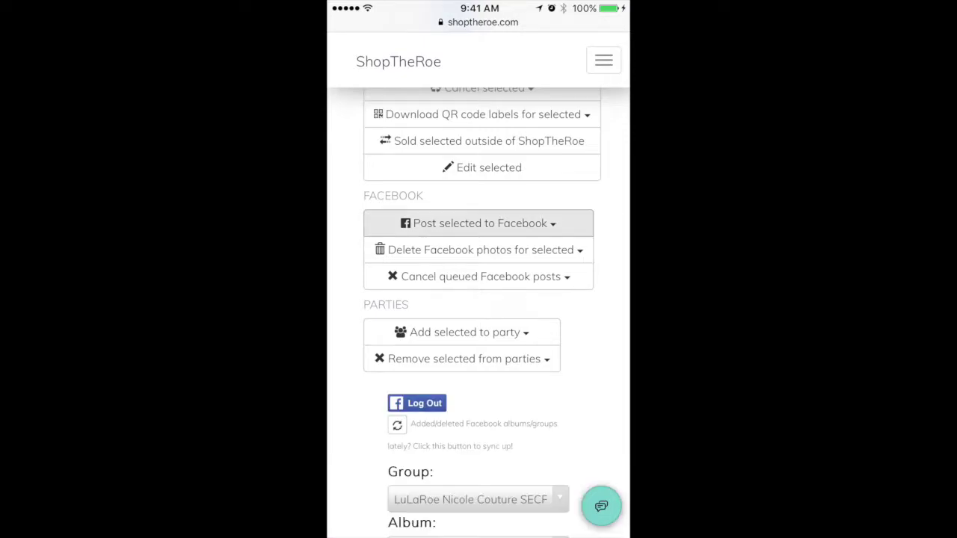
{"action": "scroll", "coordinate": [479, 299], "scroll_direction": "down", "scroll_amount": 5}
{"action": "scroll", "coordinate": [478, 299], "scroll_direction": "up", "scroll_amount": 4}
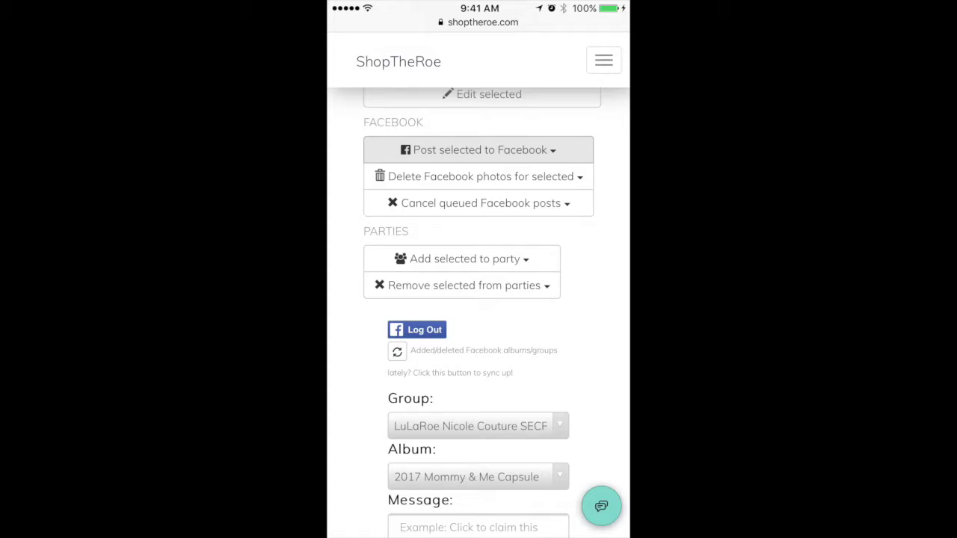
{"action": "scroll", "coordinate": [478, 299], "scroll_direction": "up", "scroll_amount": 10}
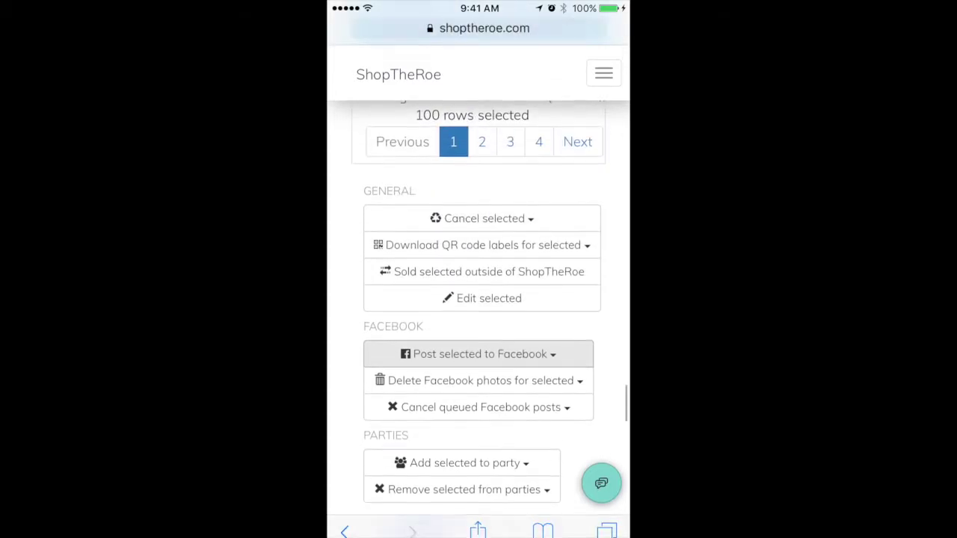
{"action": "left_click", "coordinate": [364, 293]}
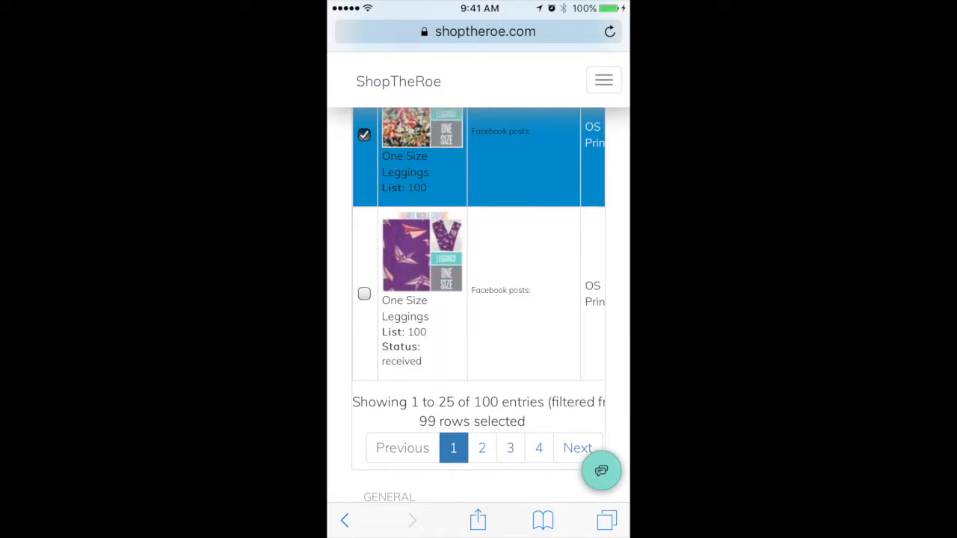
{"action": "scroll", "coordinate": [479, 299], "scroll_direction": "up", "scroll_amount": 2}
{"action": "left_click", "coordinate": [364, 255]}
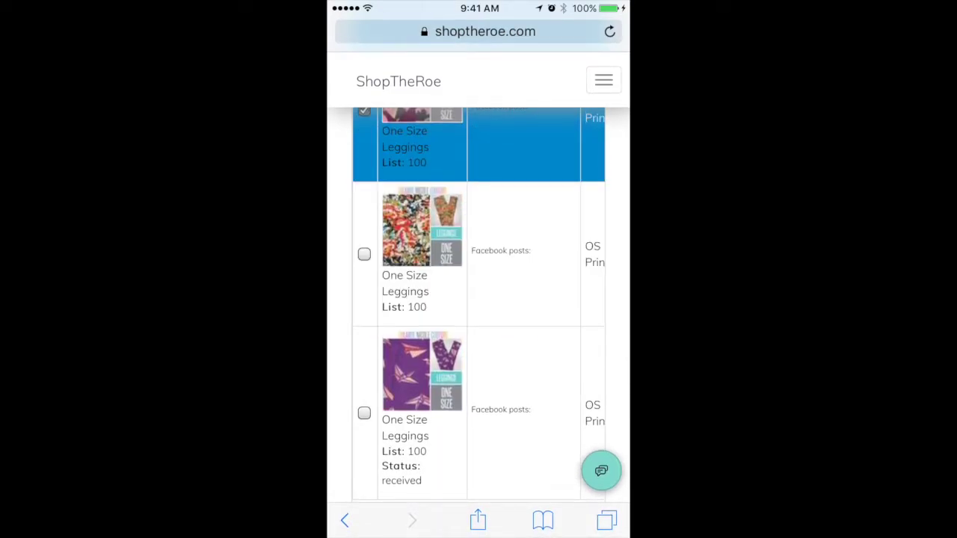
{"action": "left_click", "coordinate": [364, 254]}
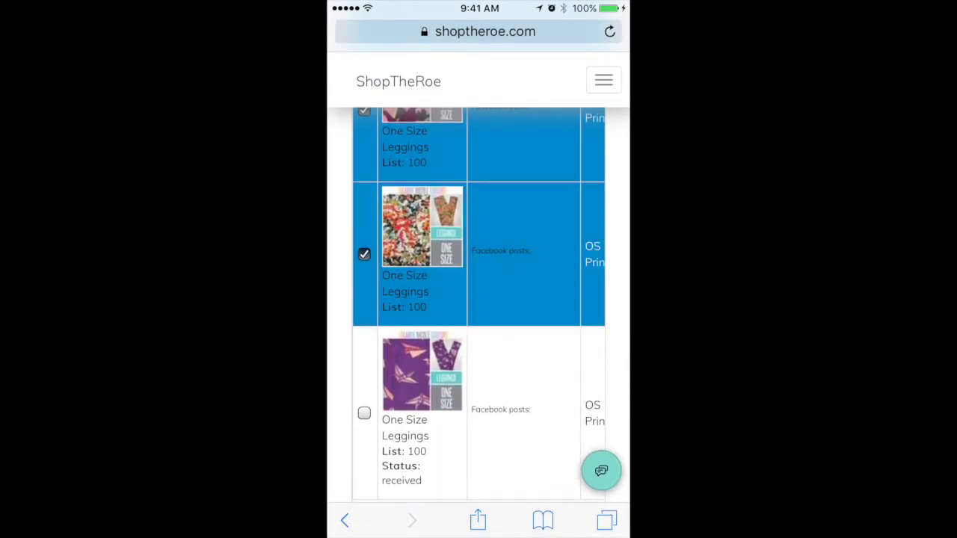
{"action": "left_click", "coordinate": [364, 412]}
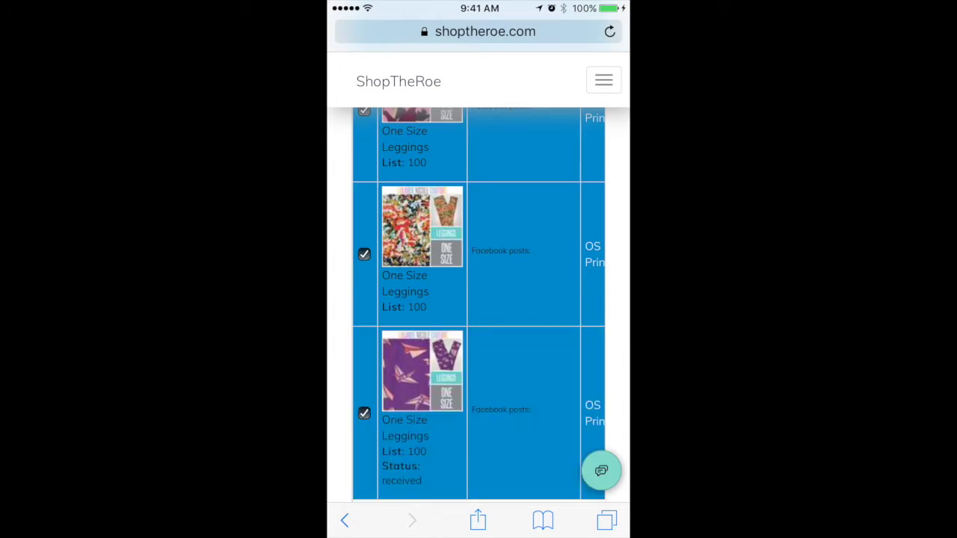